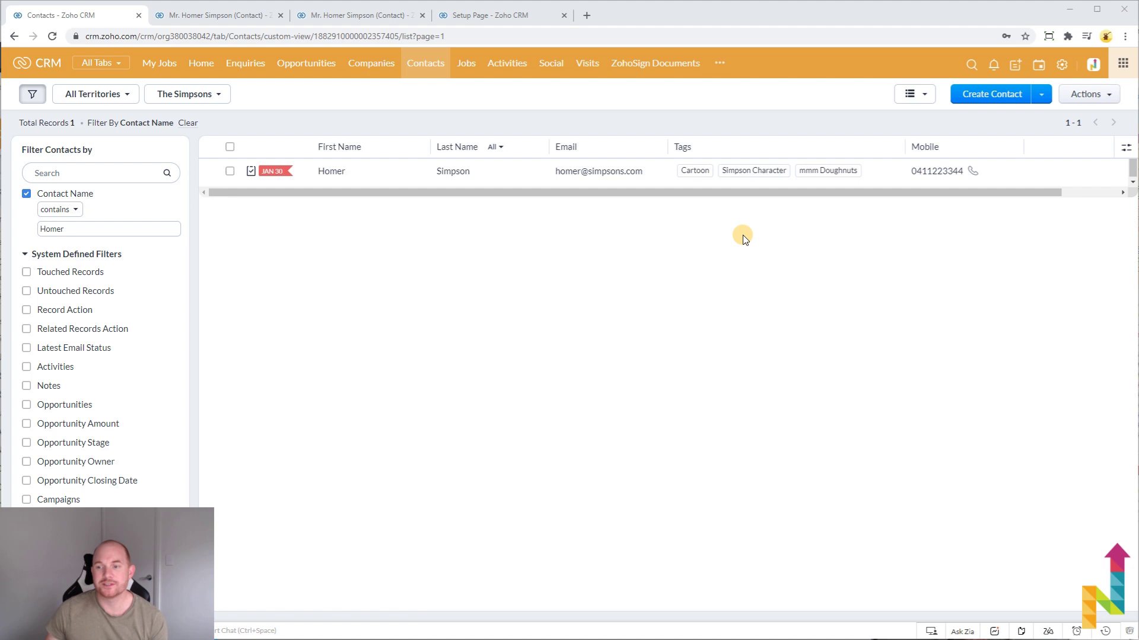
Step: Switch the contacts list to the canvas layout, then back to the plain list view
click(924, 97)
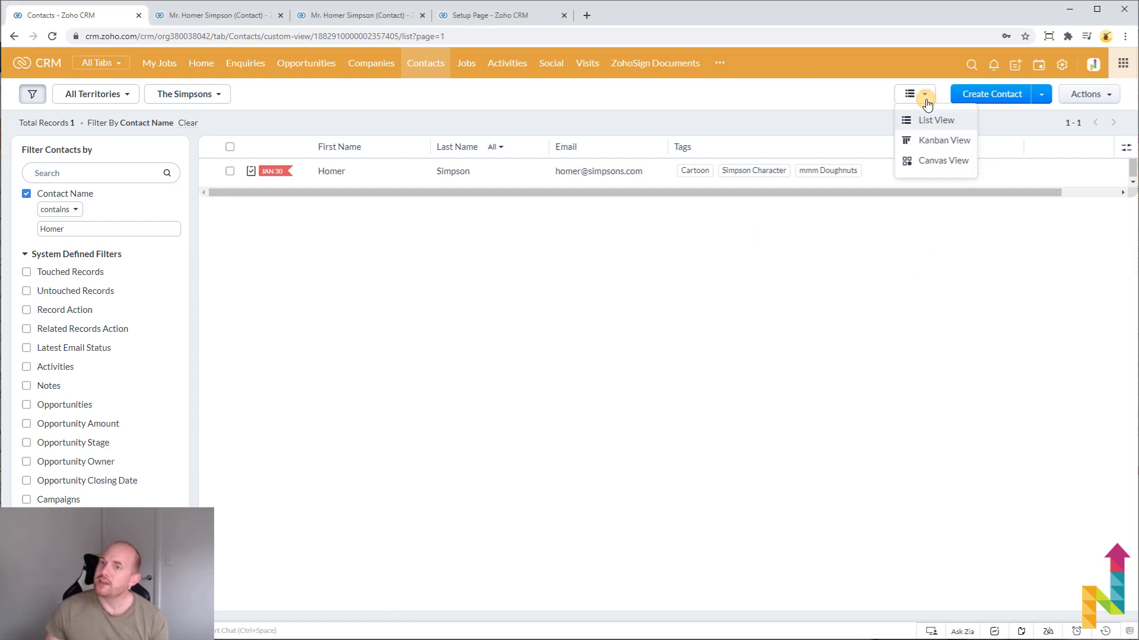
click(936, 168)
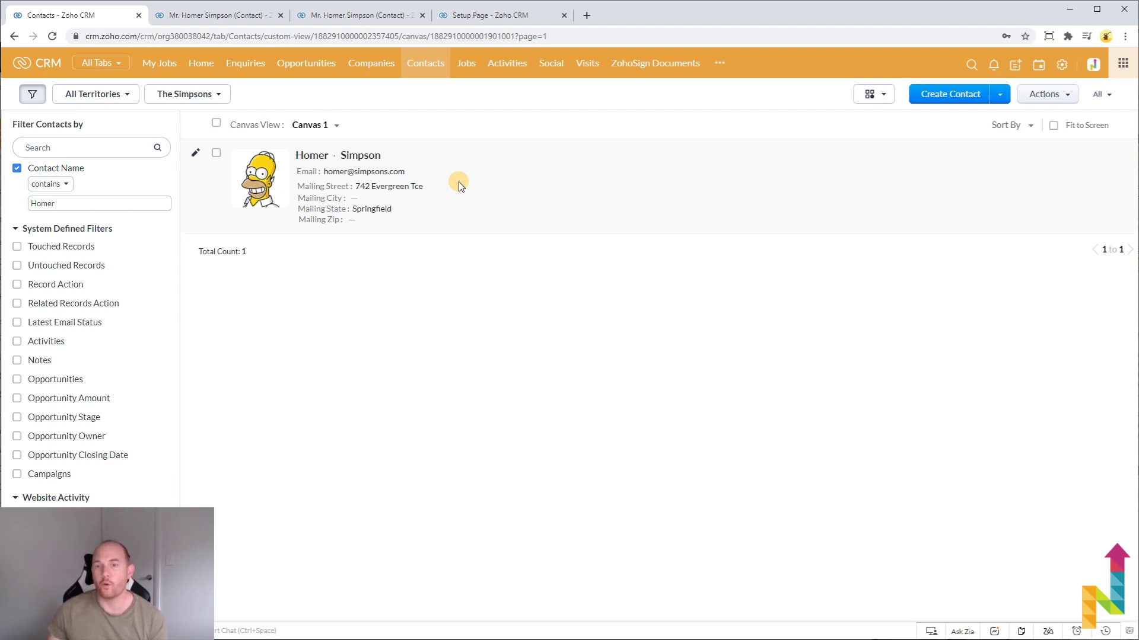
click(878, 94)
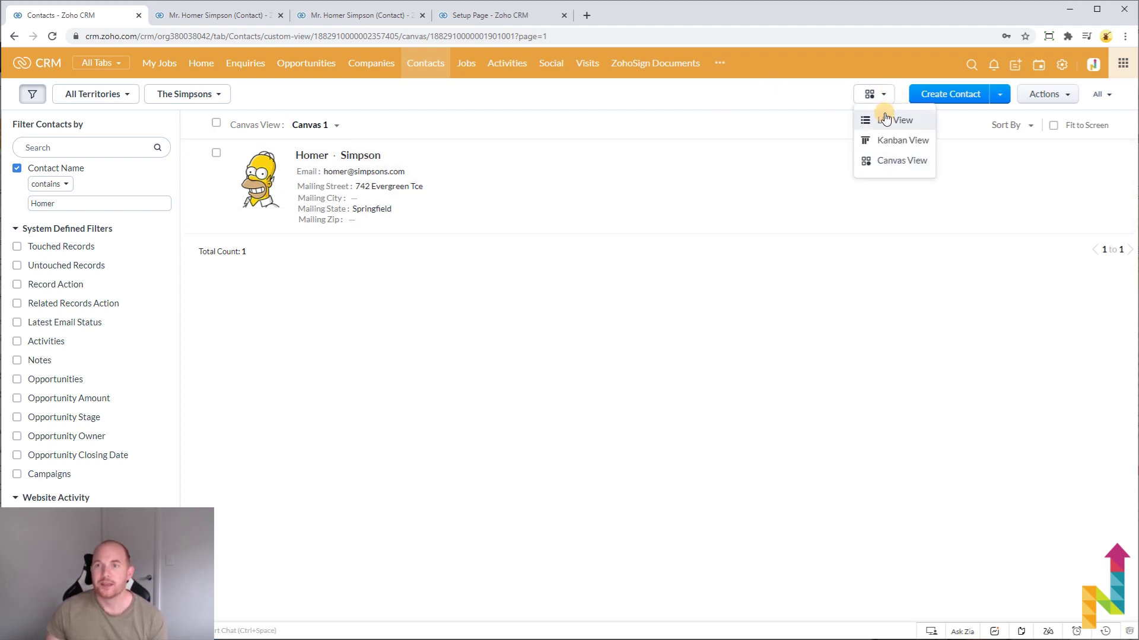
click(883, 117)
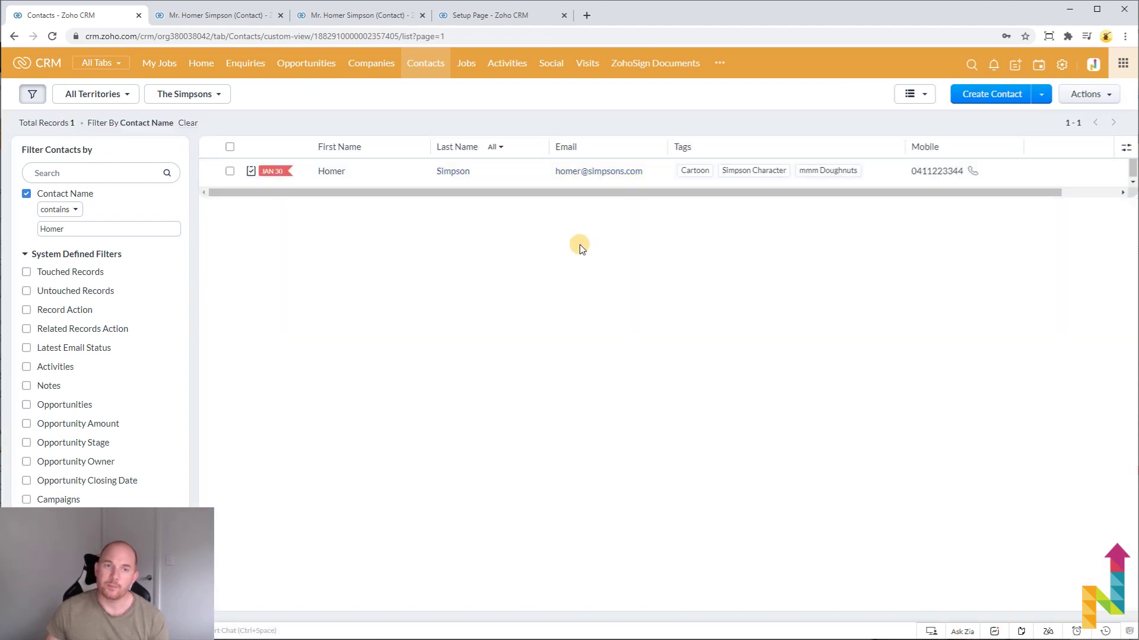
Step: Open the contact's standard detail record page and scroll through its overview and details
click(252, 16)
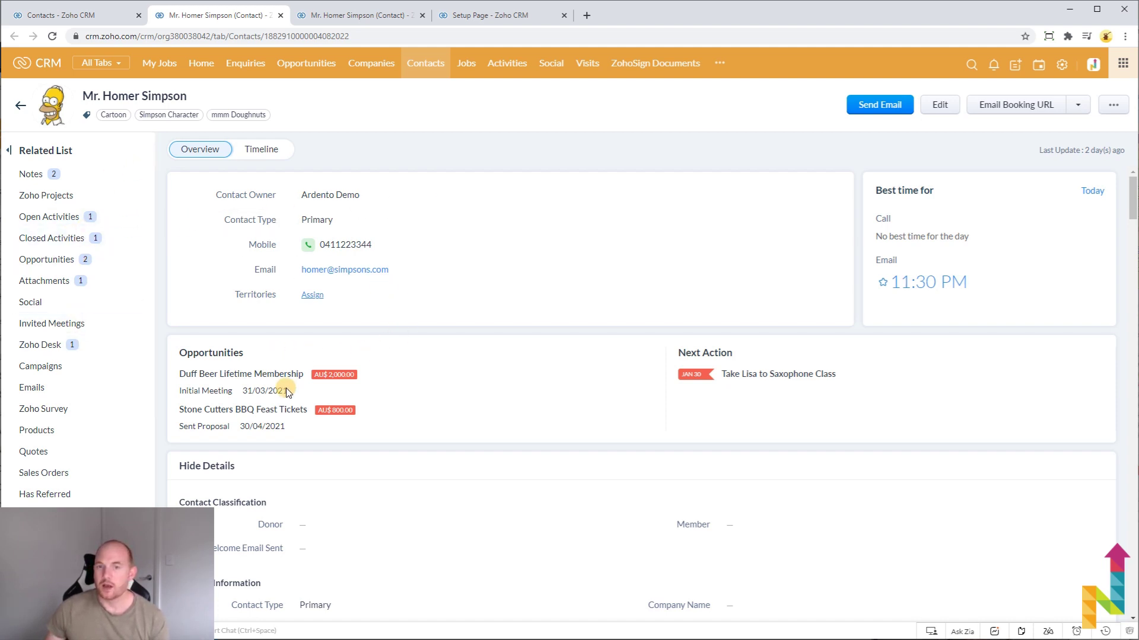
scroll(465, 341, down, 4)
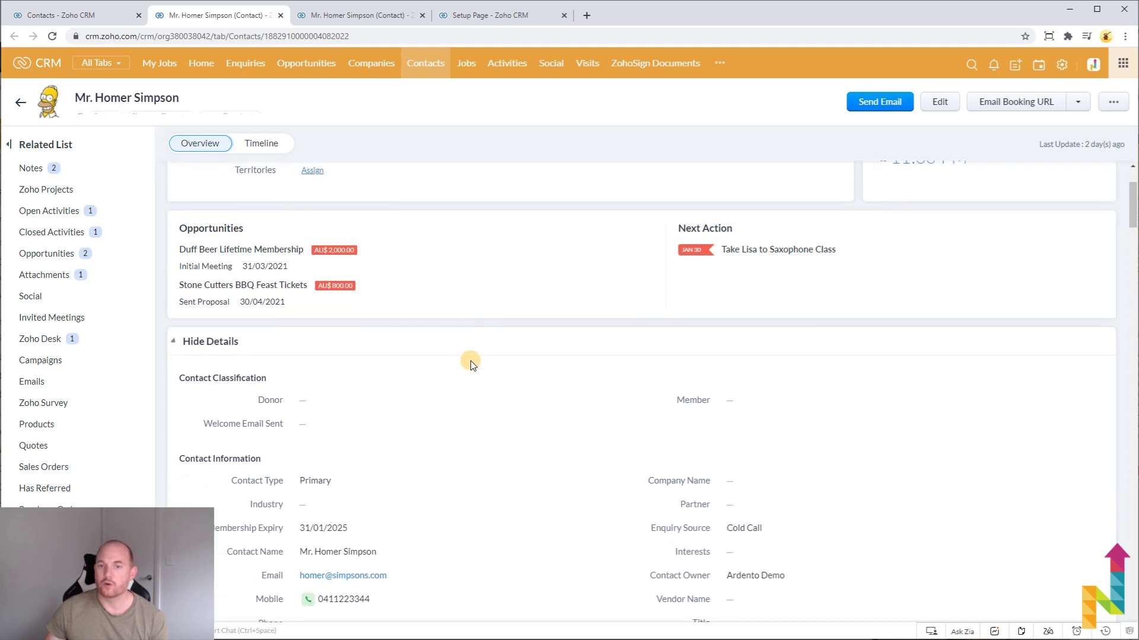
scroll(469, 376, down, 2)
scroll(469, 376, up, 6)
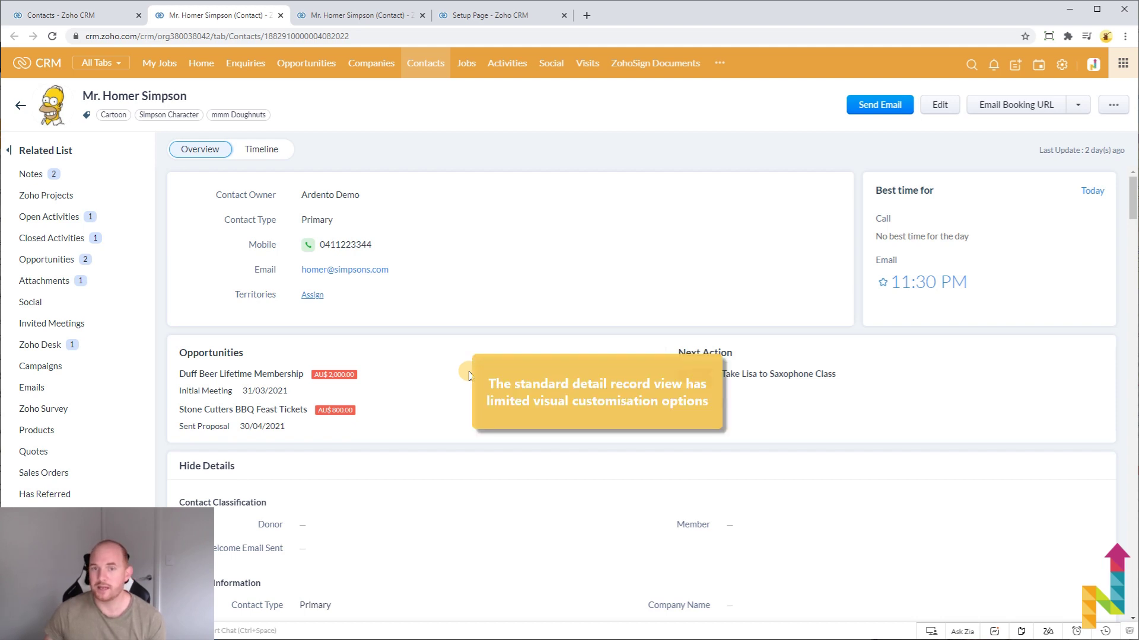
scroll(468, 379, down, 2)
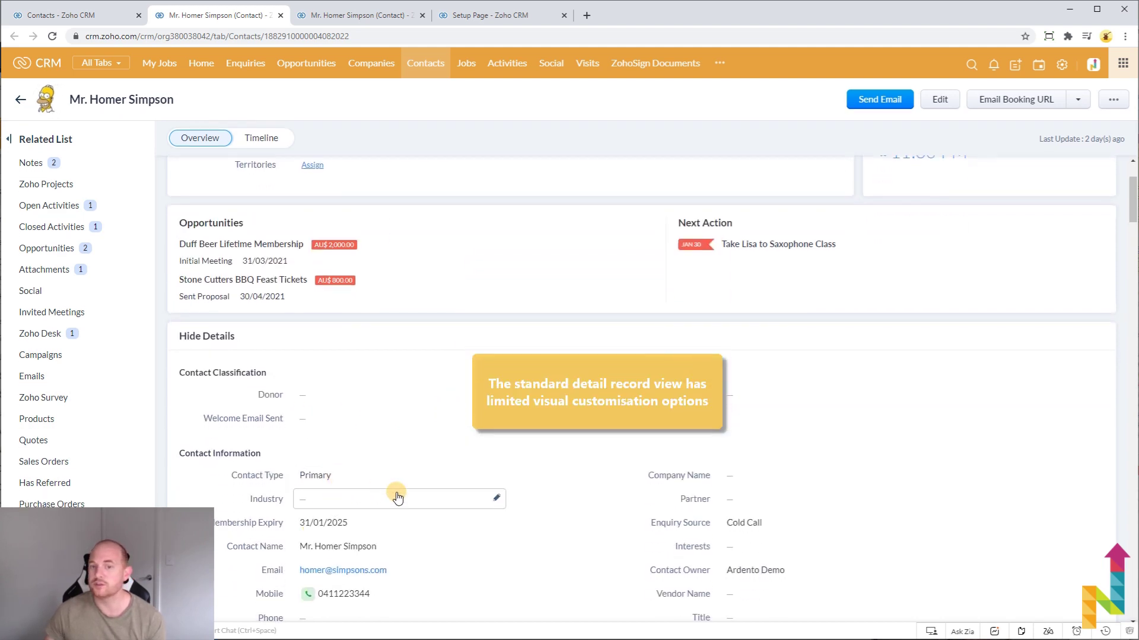
scroll(465, 486, up, 2)
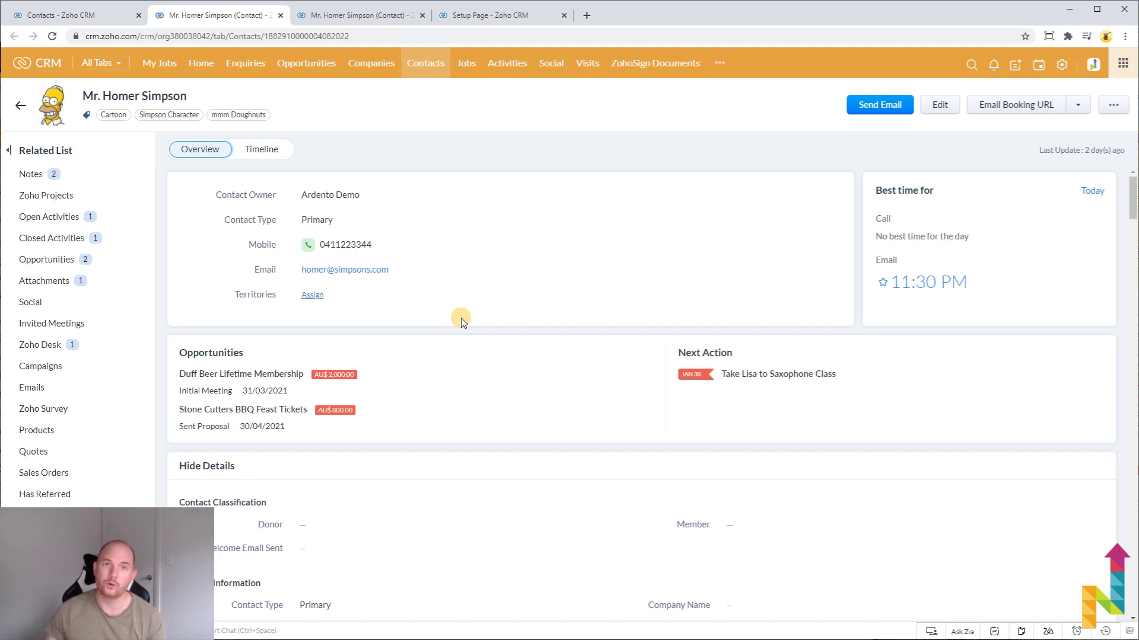
Step: Open the Simpsons-themed canvas record and view its Attachments, Zoho Survey and Opportunities lists
click(389, 19)
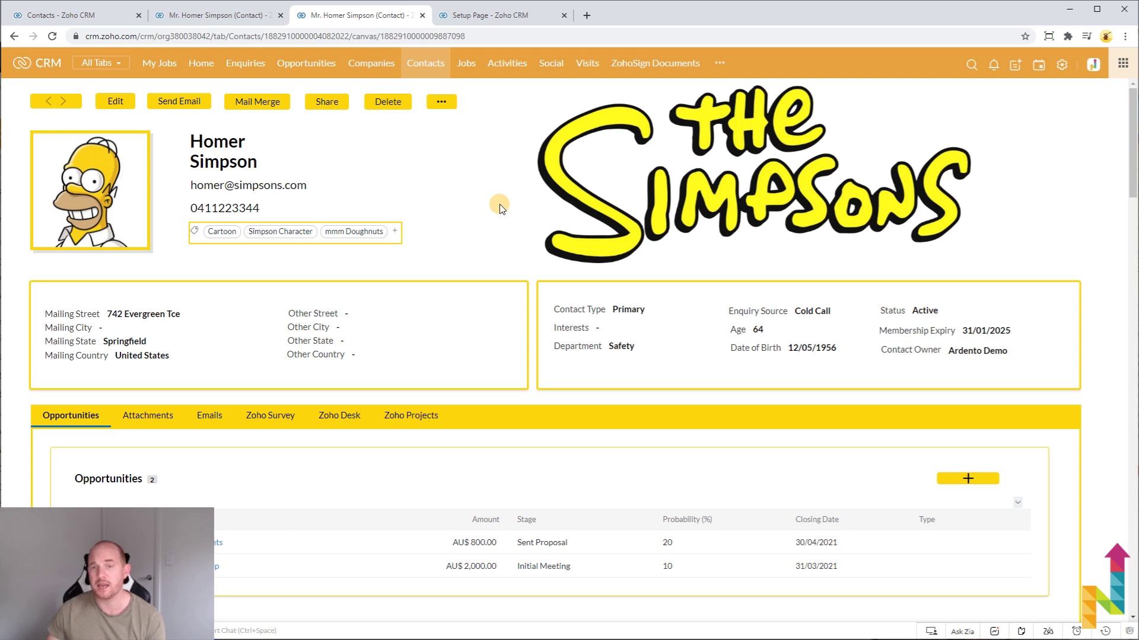
scroll(89, 403, down, 1)
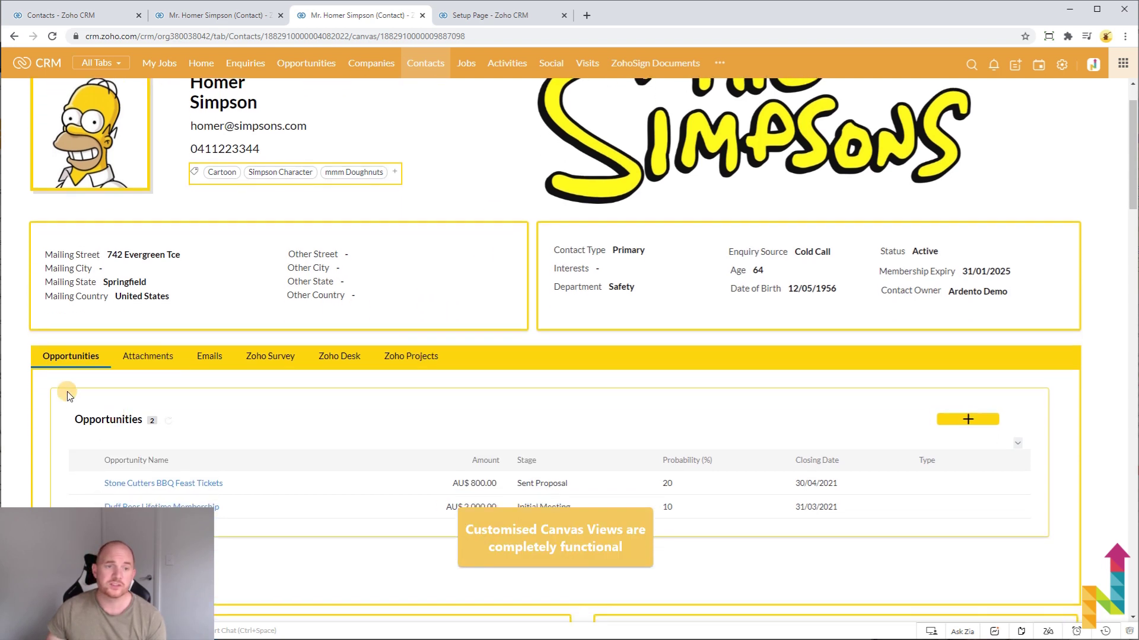
click(145, 361)
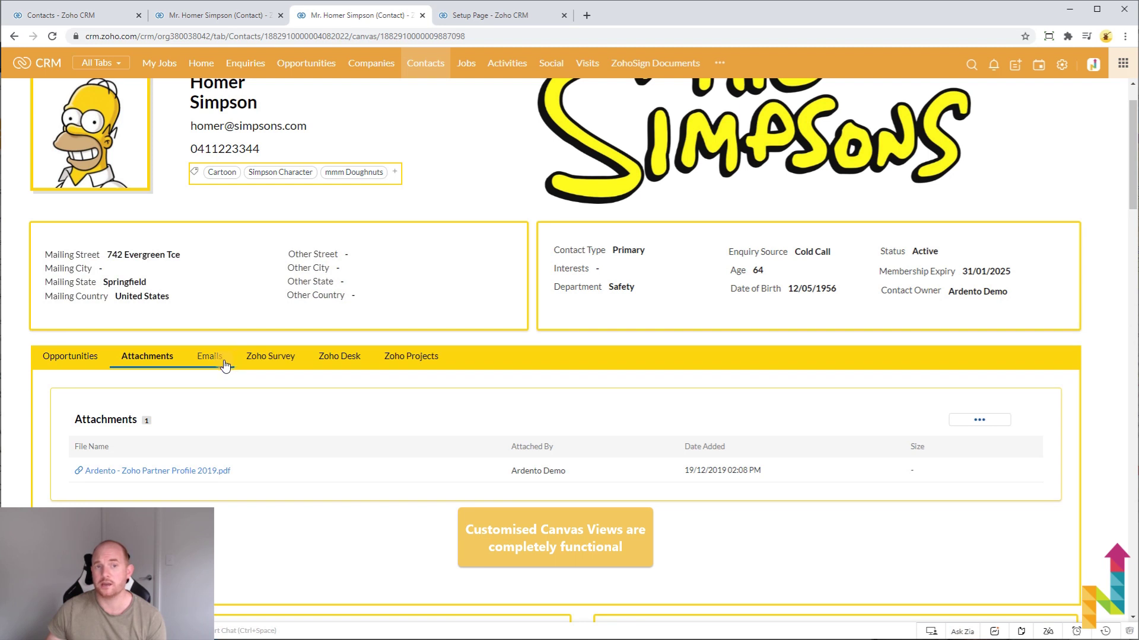
click(287, 358)
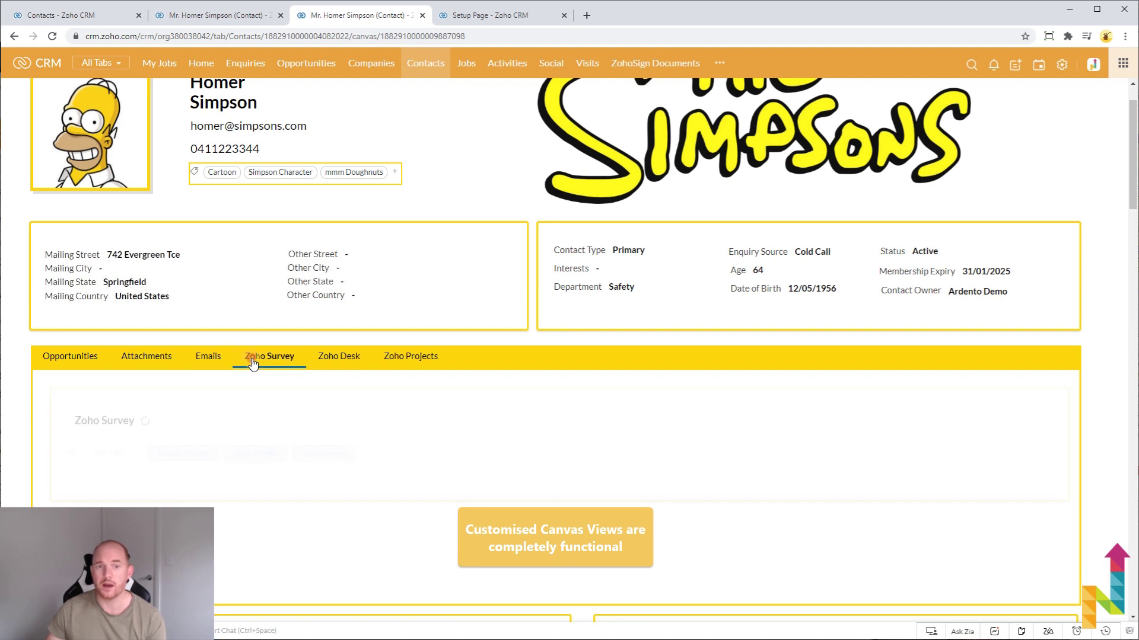
click(94, 363)
scroll(294, 353, up, 1)
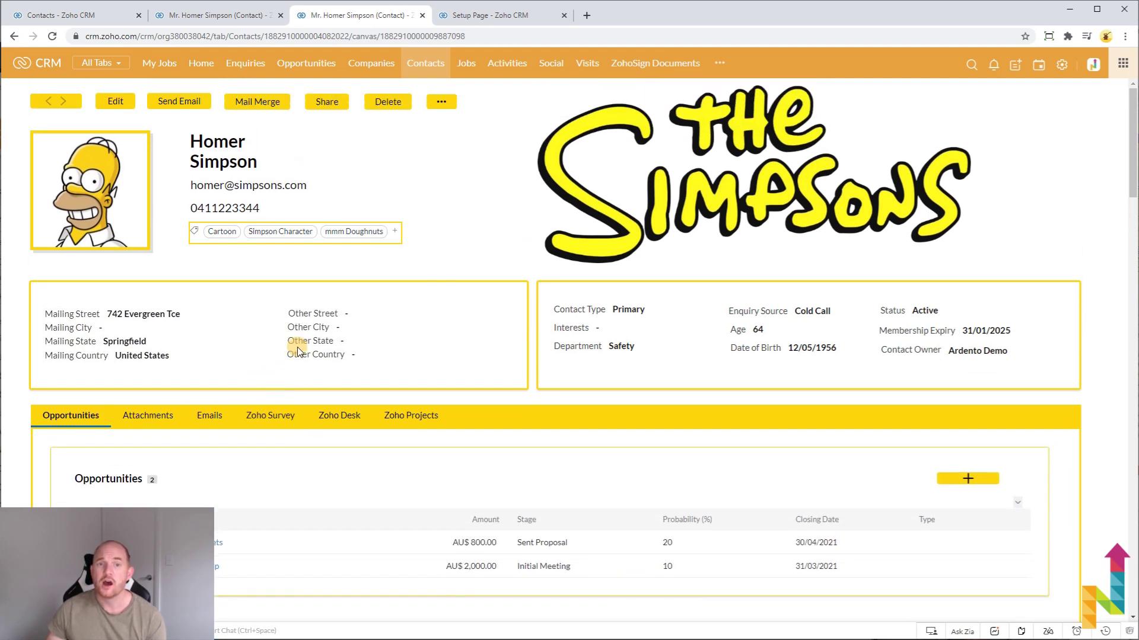
Step: Open the record's extra actions and start, then cancel, a tag edit
click(441, 101)
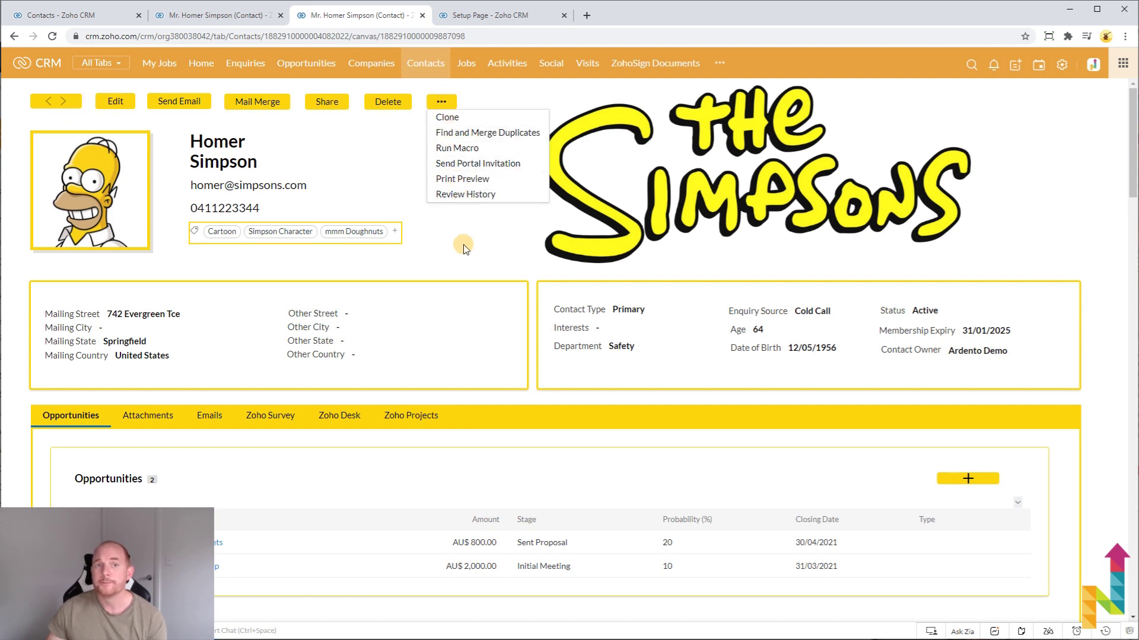
click(396, 232)
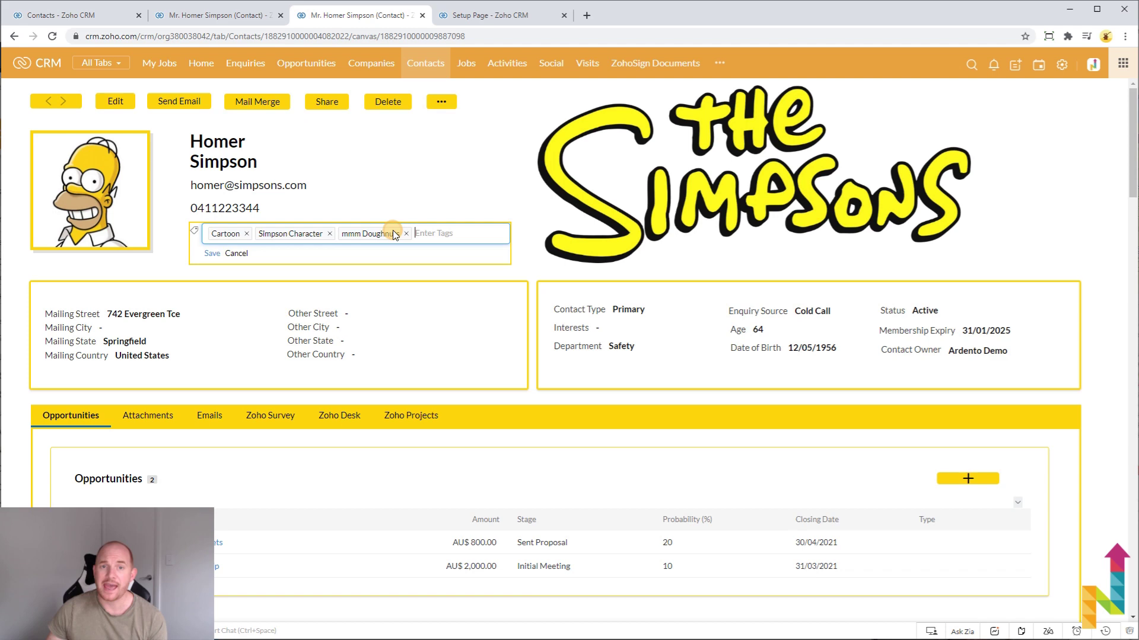
click(231, 254)
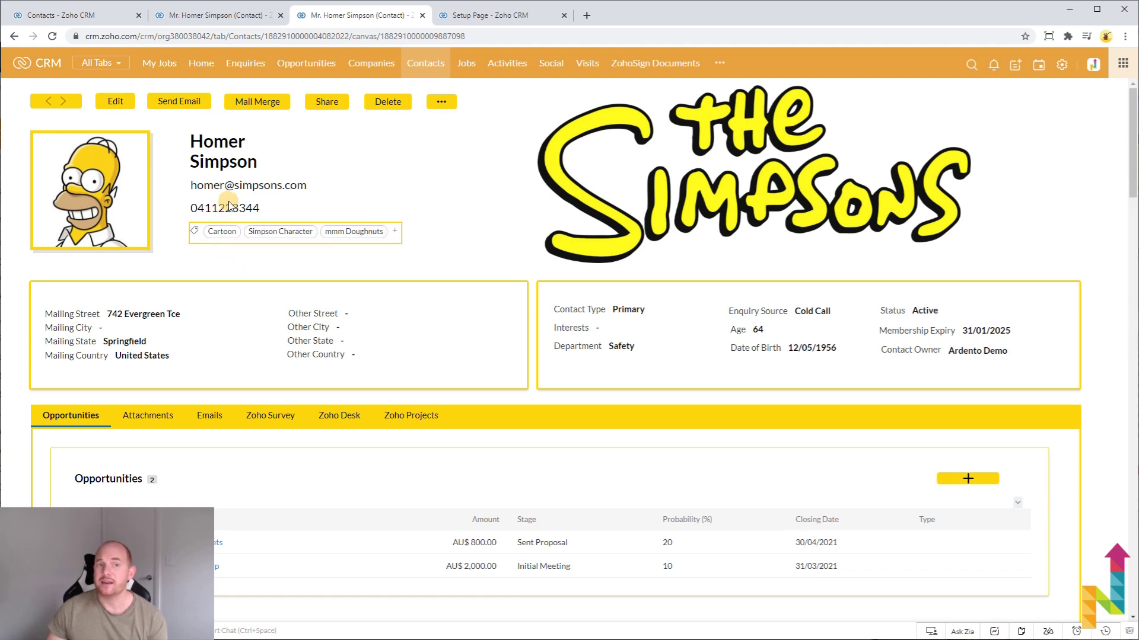
Step: Start a new note, then open and dismiss the new activity options
scroll(481, 270, down, 7)
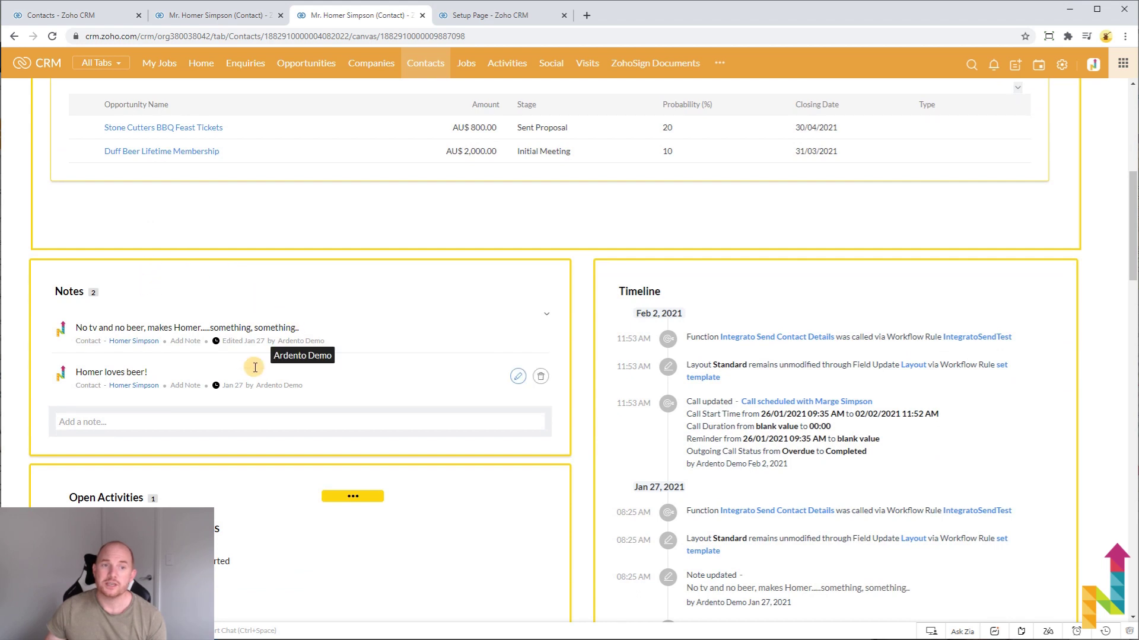
click(119, 422)
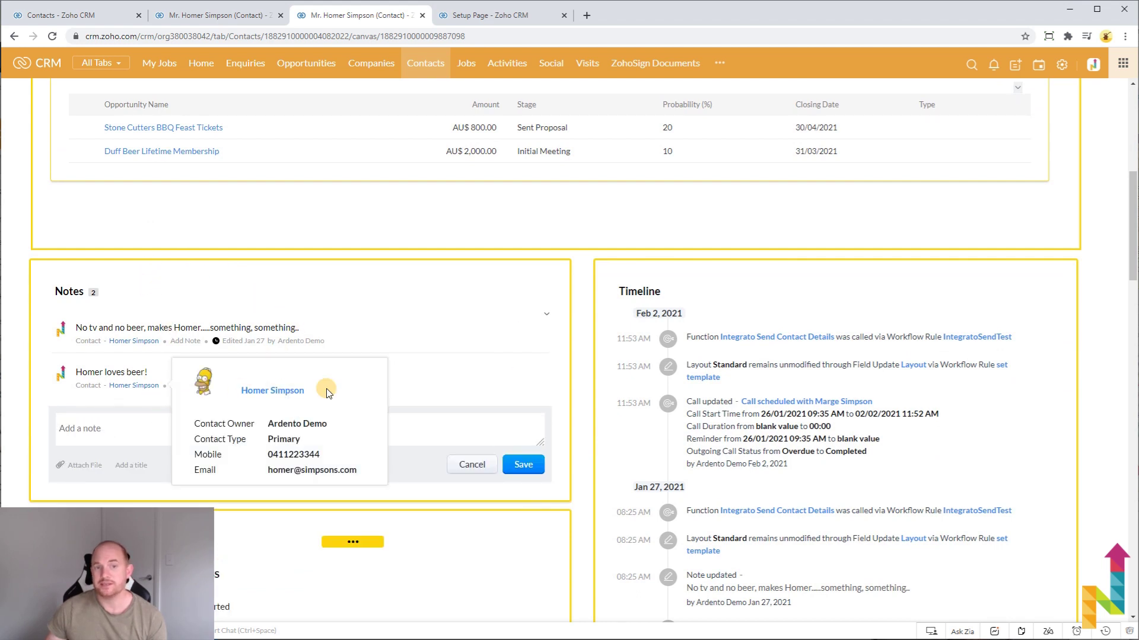
scroll(758, 270, down, 4)
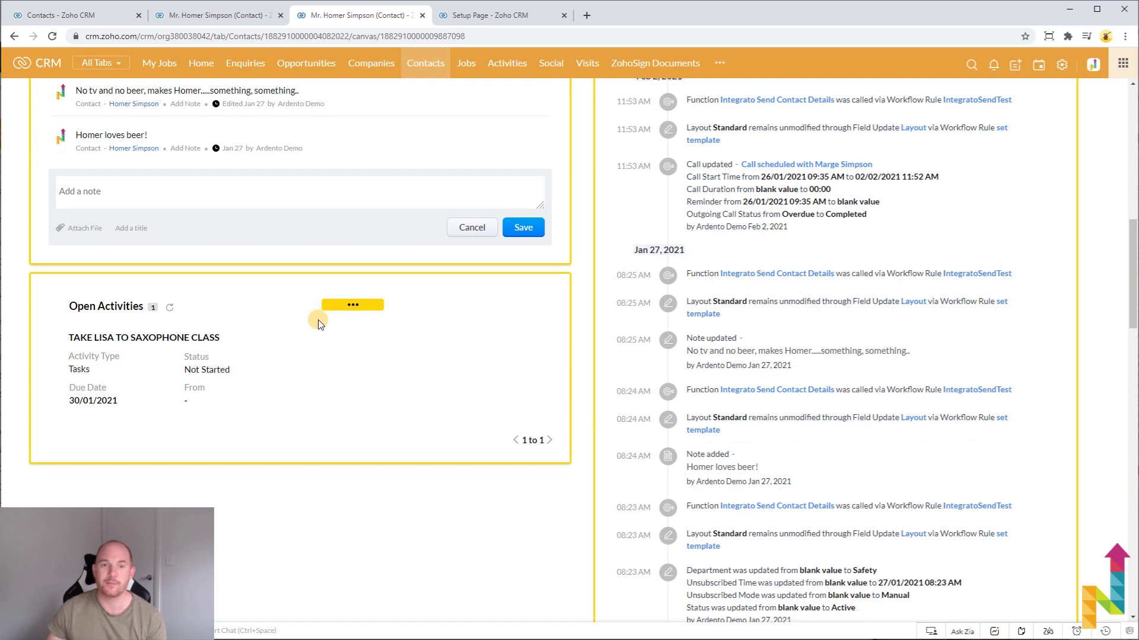
click(353, 306)
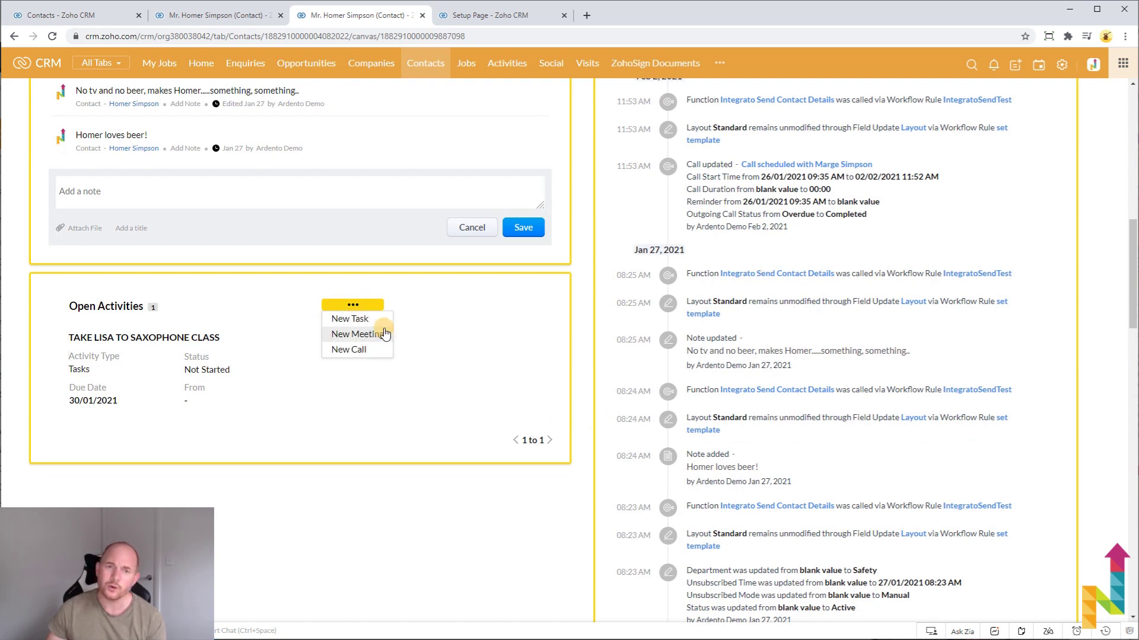
click(416, 501)
scroll(415, 501, up, 10)
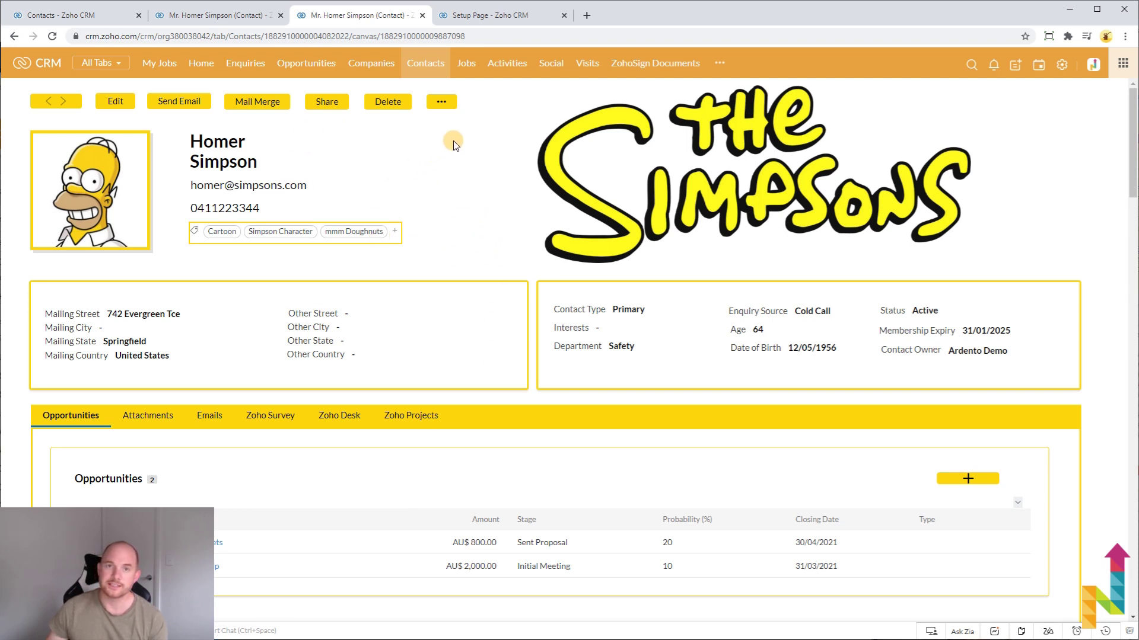
Step: In the Canvas editor, select the Other Street label and view its font size choices
click(479, 16)
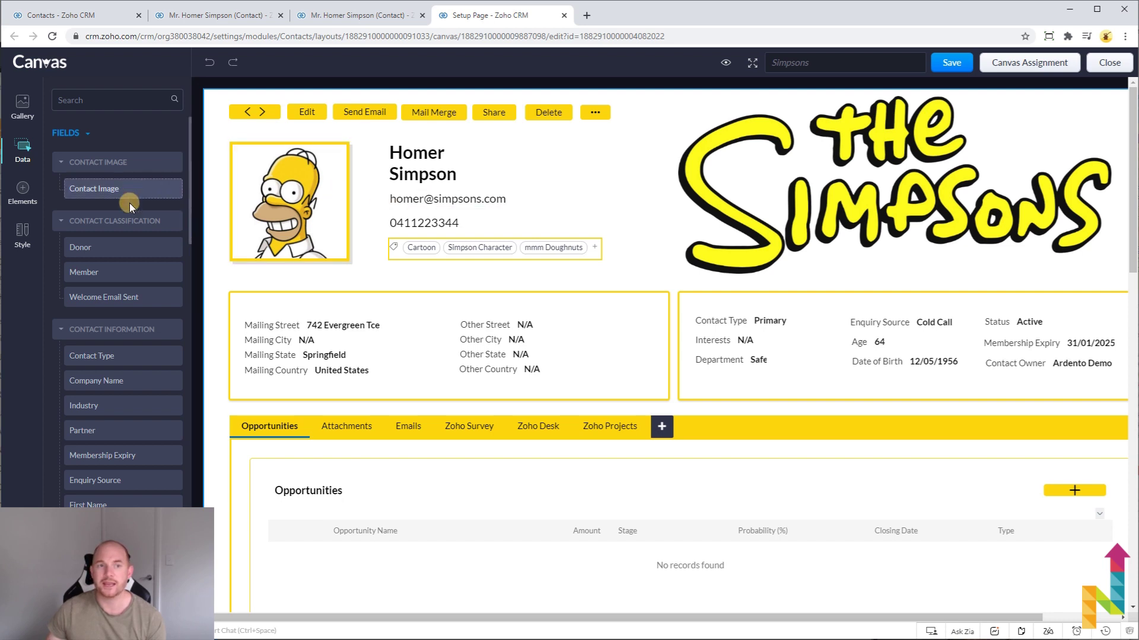
click(497, 326)
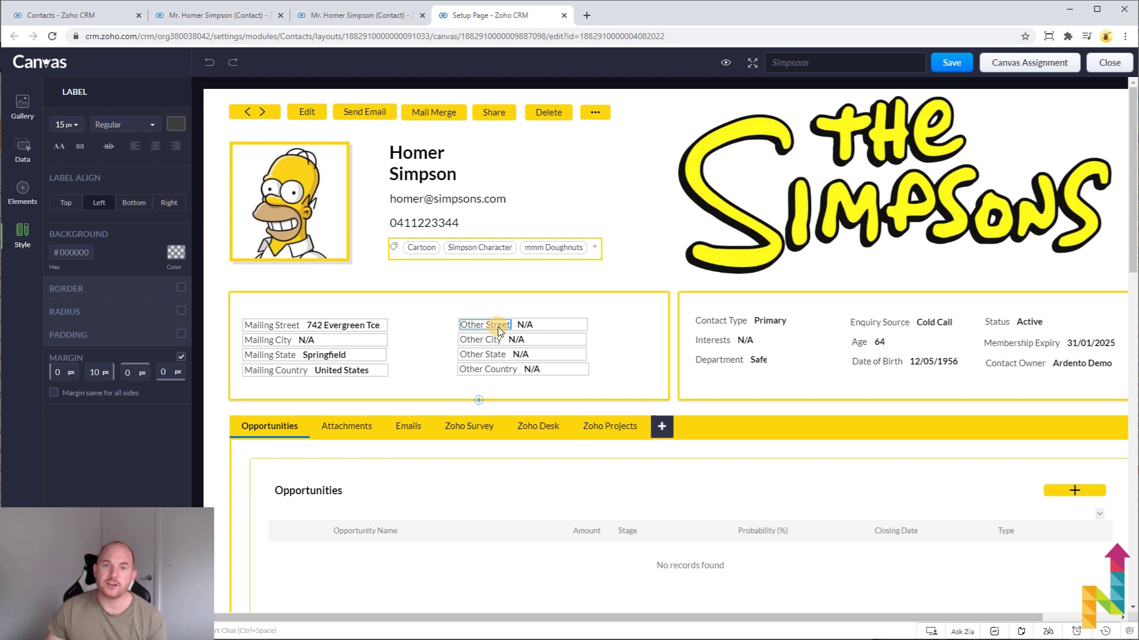
click(80, 126)
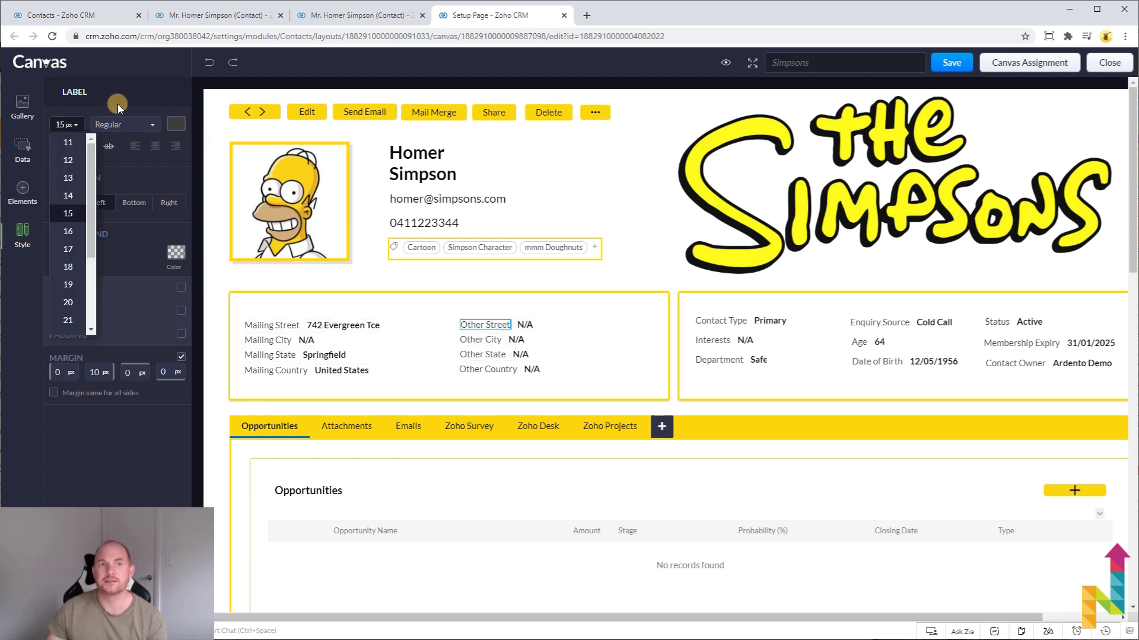
Step: Thicken the yellow border around Homer's picture from 5 to 17 px
click(166, 171)
click(241, 145)
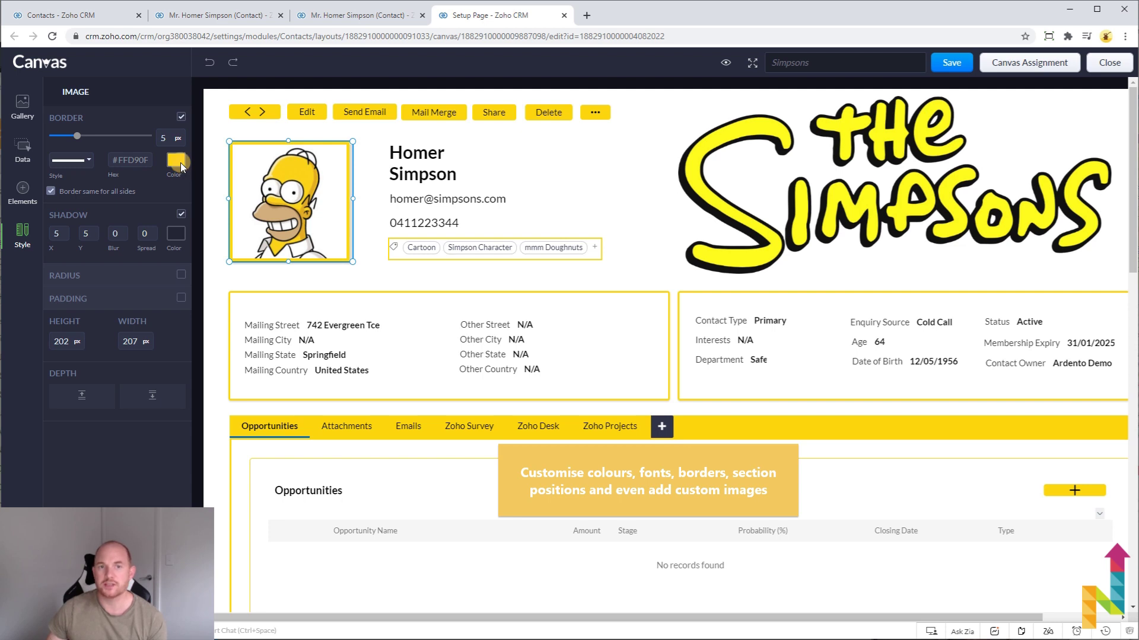
drag(77, 142, 133, 140)
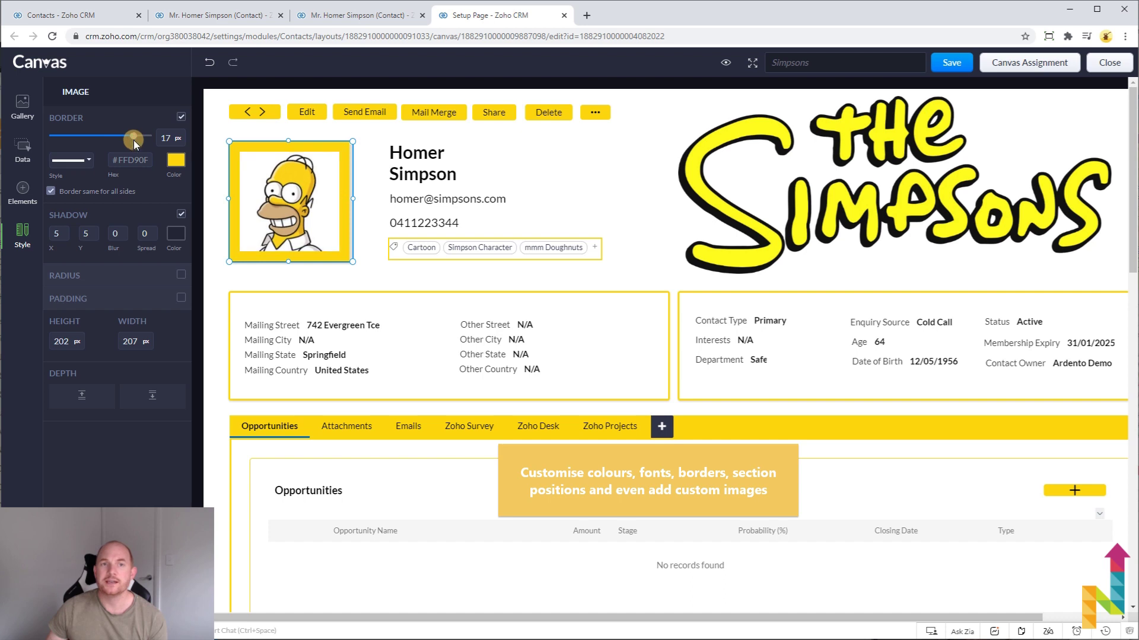
Step: Deselect the picture, review the page settings, and select then deselect the Simpsons logo section
click(624, 224)
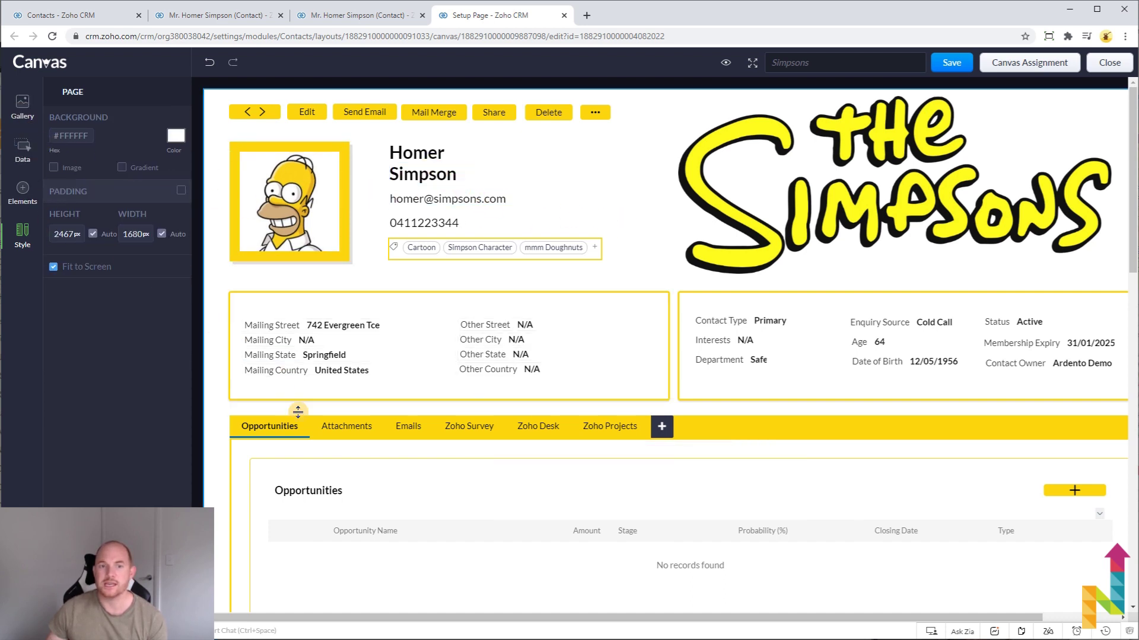
scroll(541, 338, down, 2)
scroll(423, 354, down, 1)
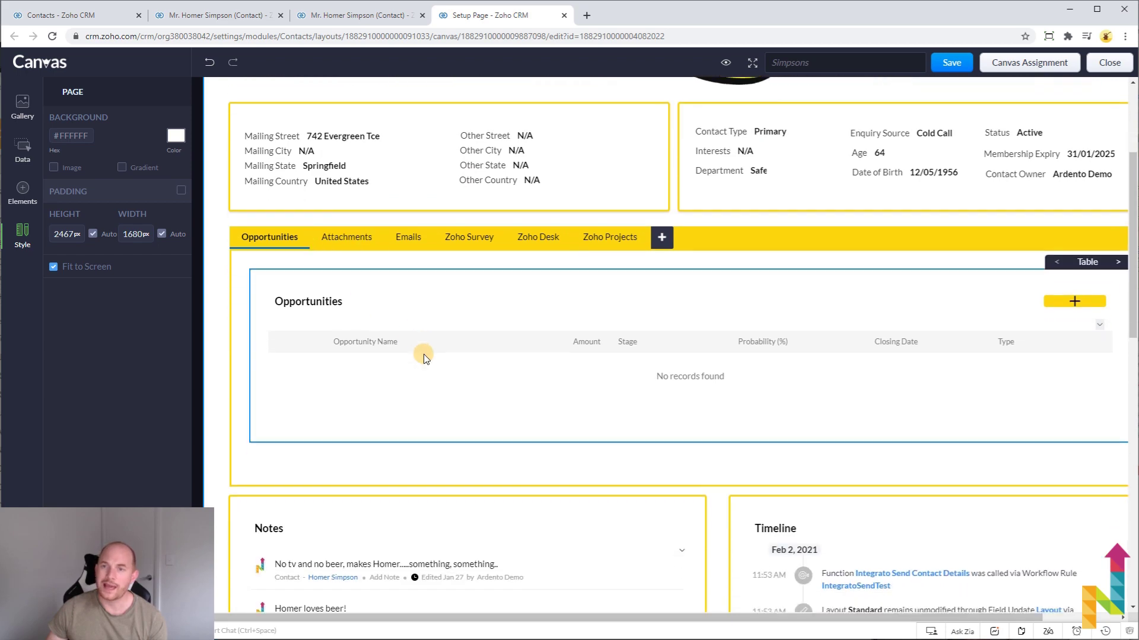
scroll(423, 354, up, 3)
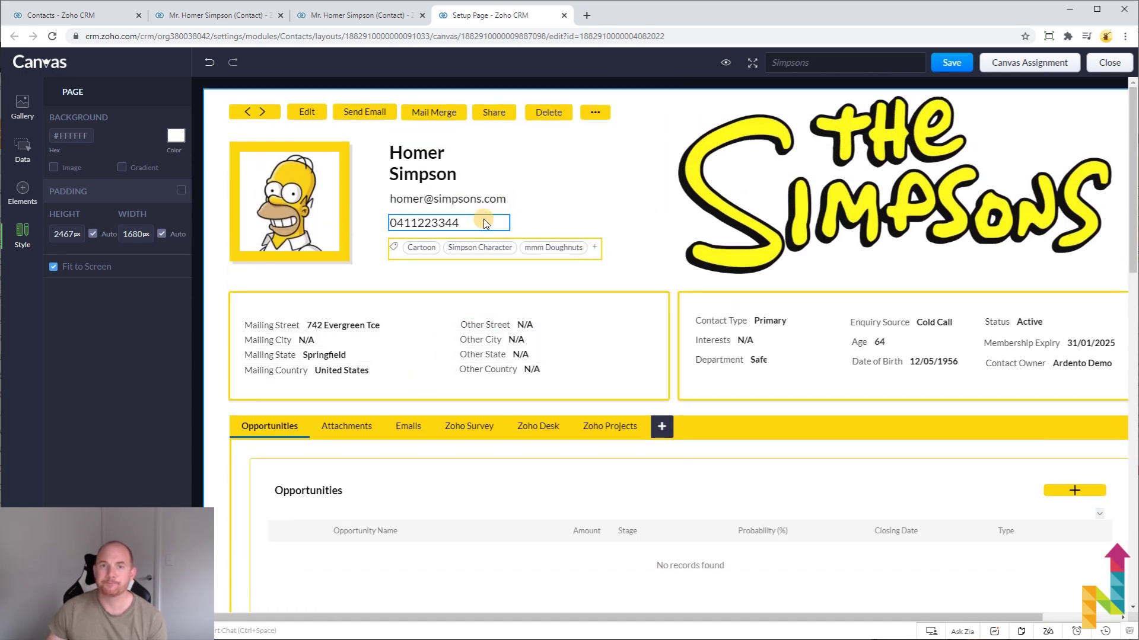
click(789, 182)
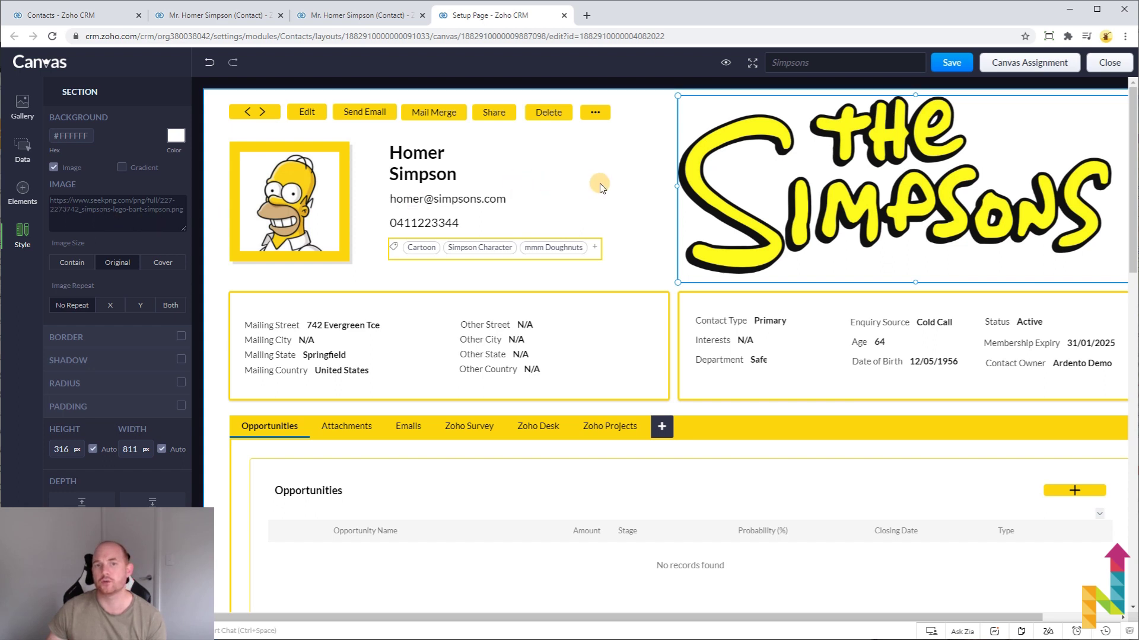
click(622, 184)
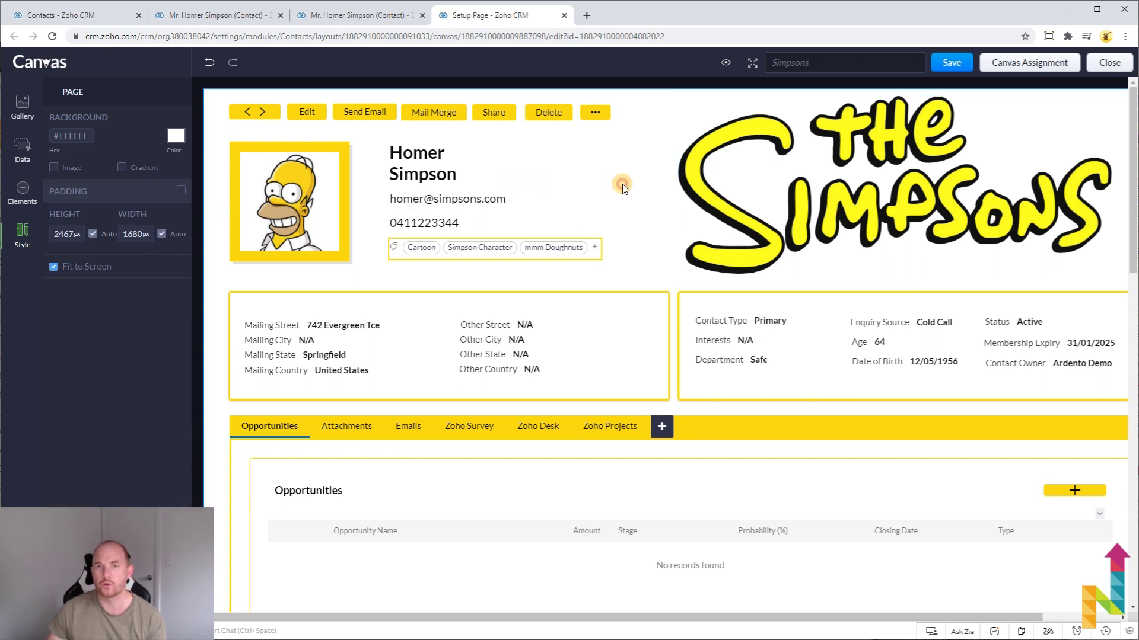
Step: Place the Age field (64) beside Homer's e-mail and widen its box slightly
click(24, 153)
scroll(123, 360, down, 10)
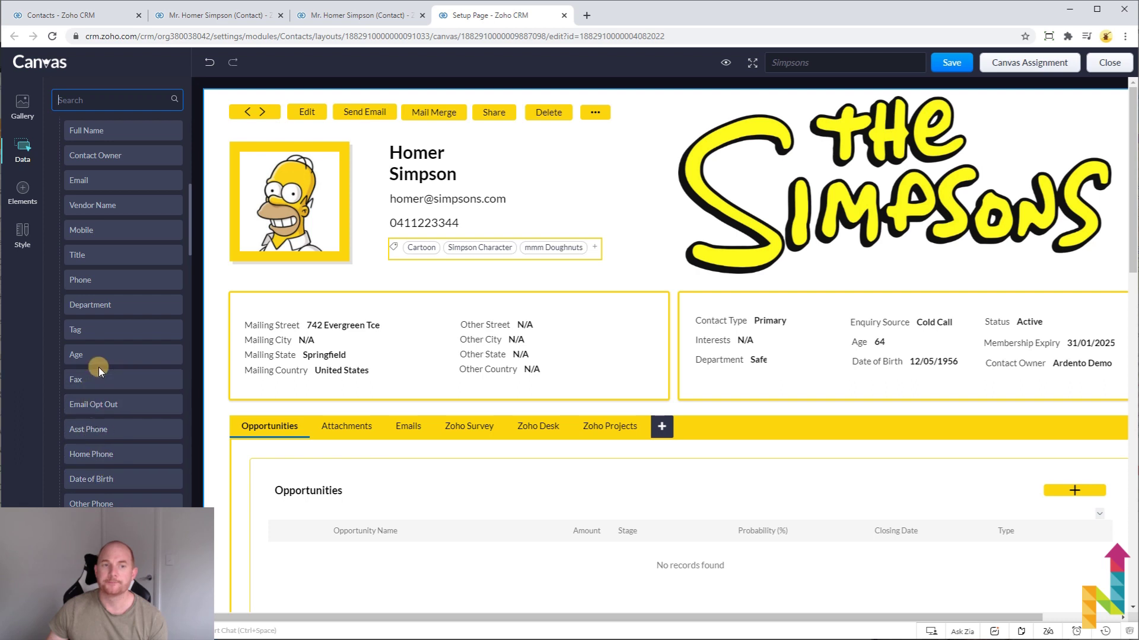
drag(193, 323, 622, 205)
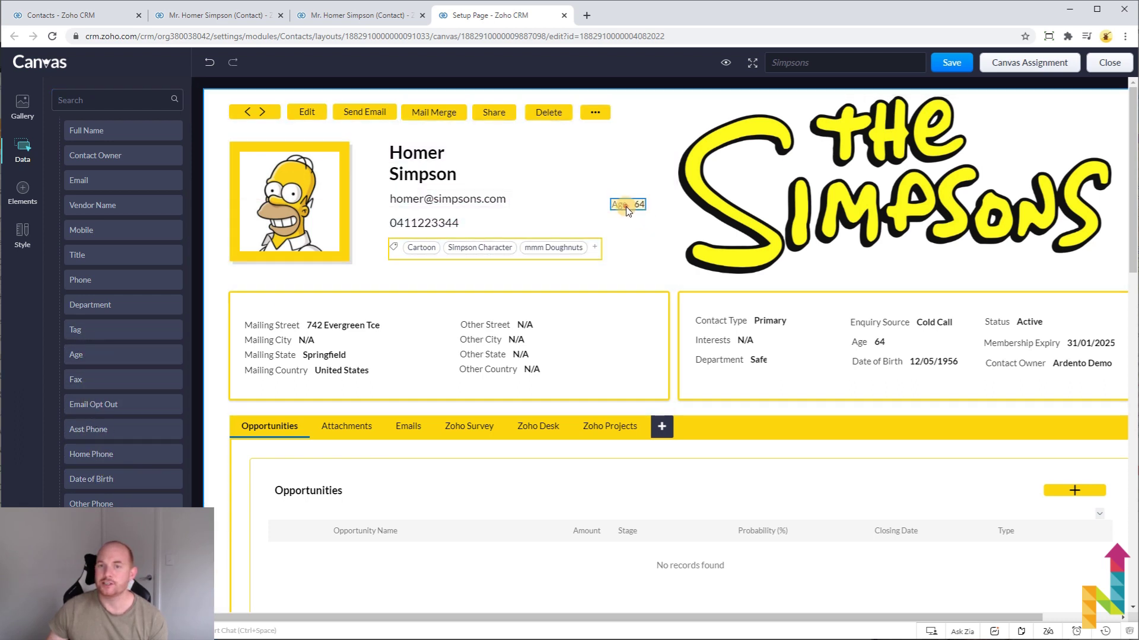
click(625, 207)
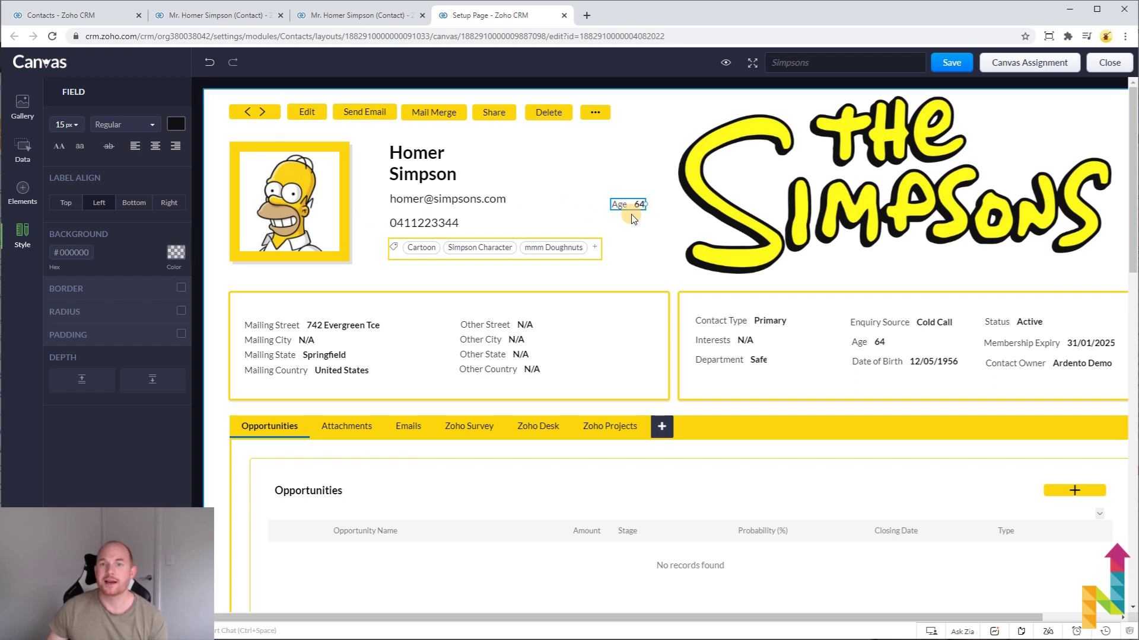
drag(645, 205, 658, 205)
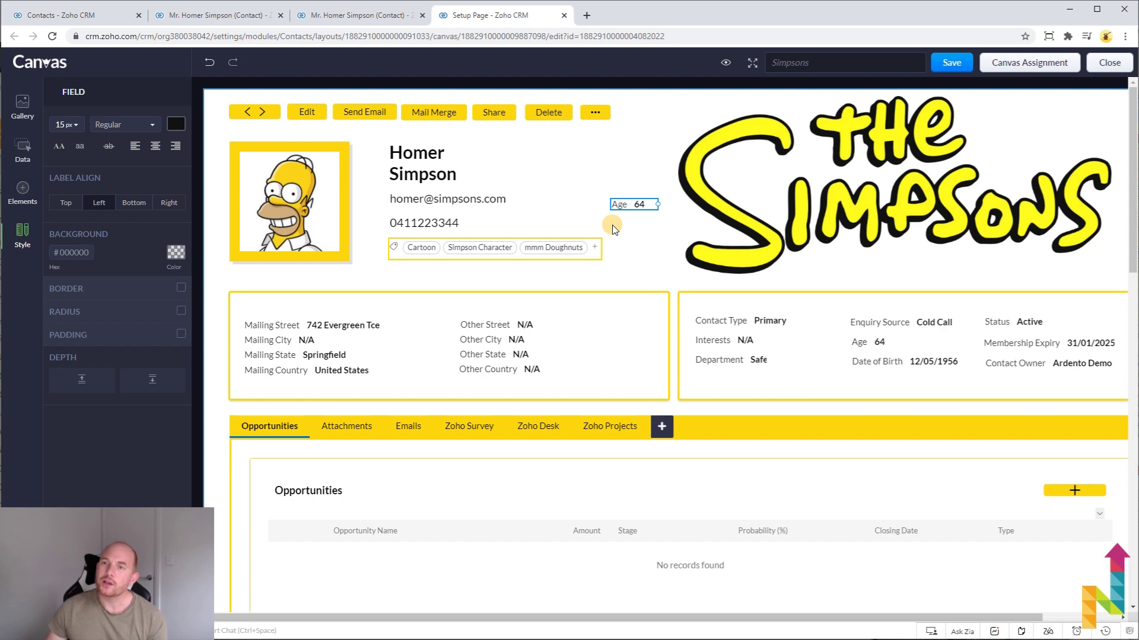
scroll(613, 231, down, 7)
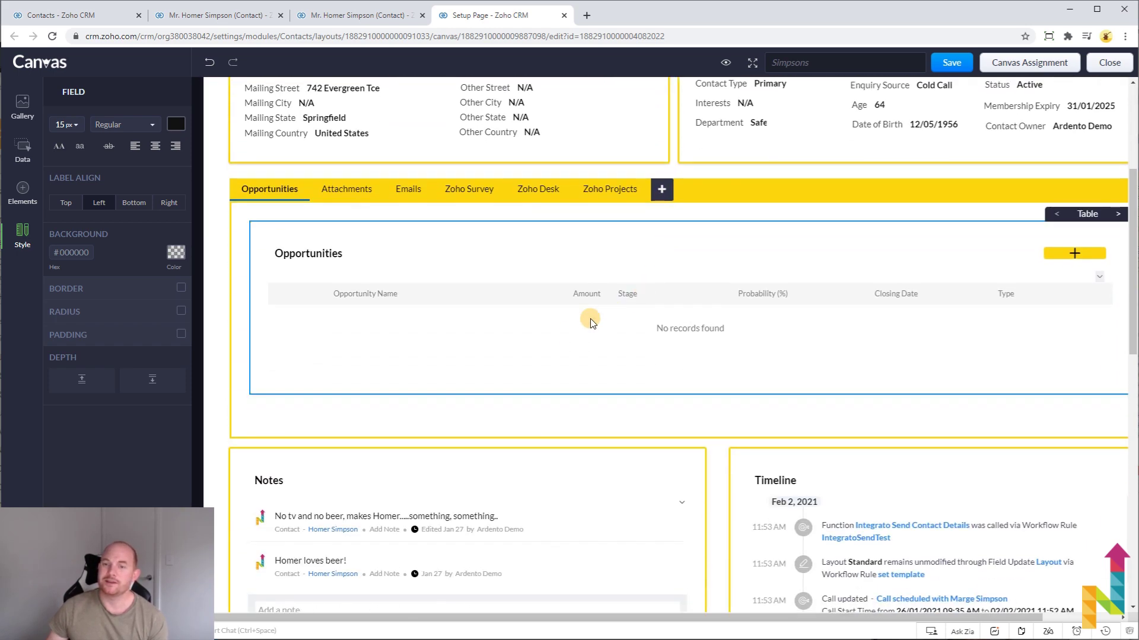
scroll(565, 342, up, 7)
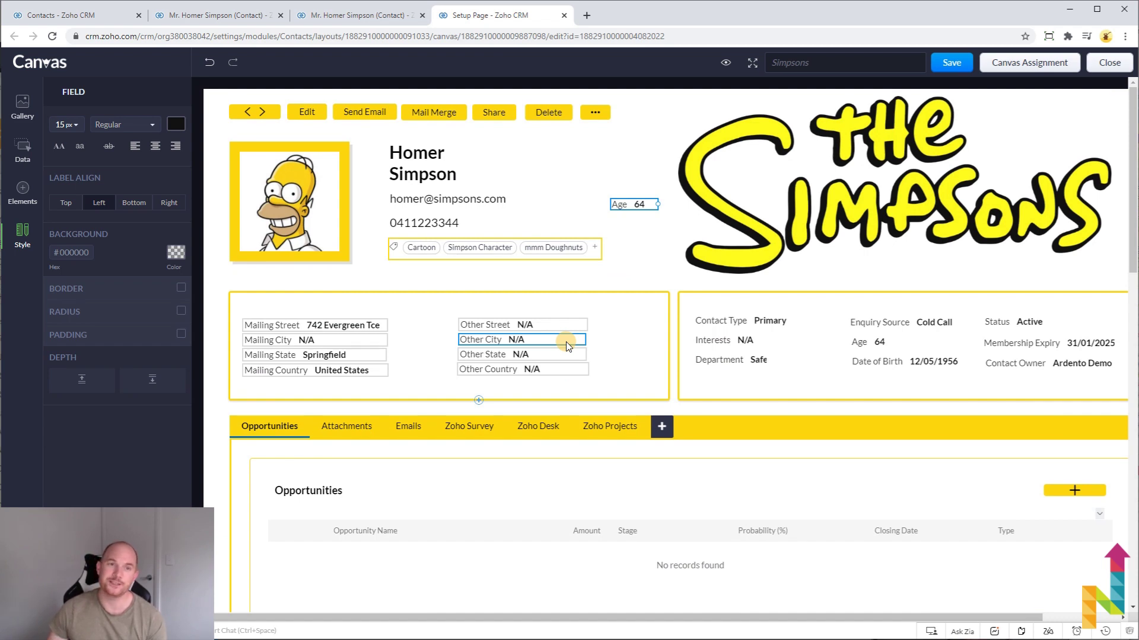
Step: Return to the live 'Mr. Homer Simpson (Contact)' record in its Simpsons canvas view
click(376, 19)
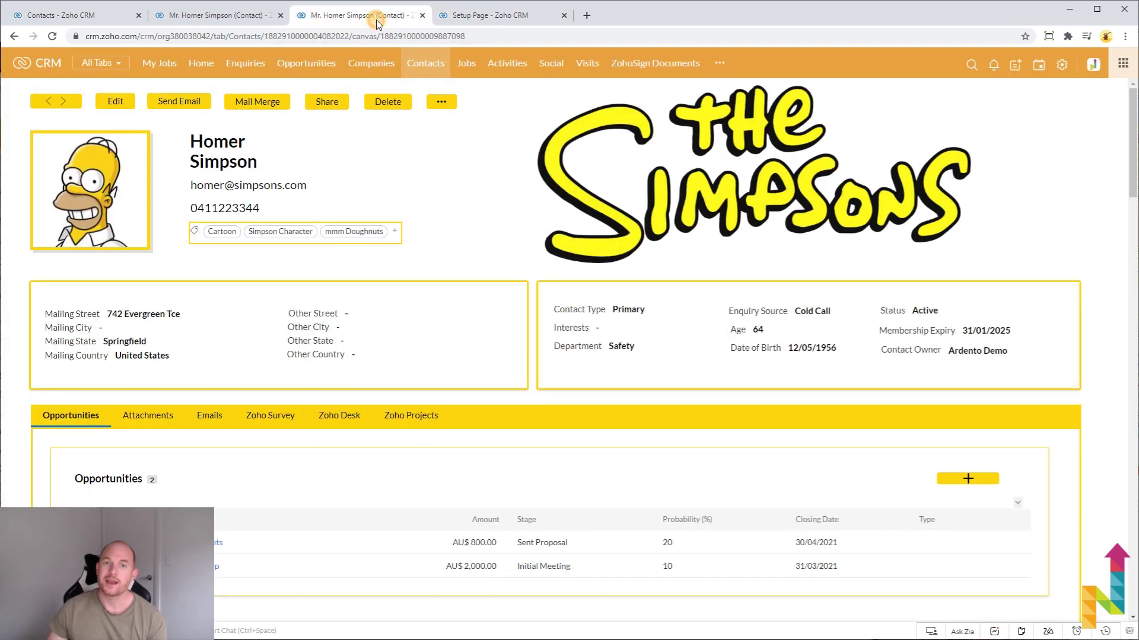